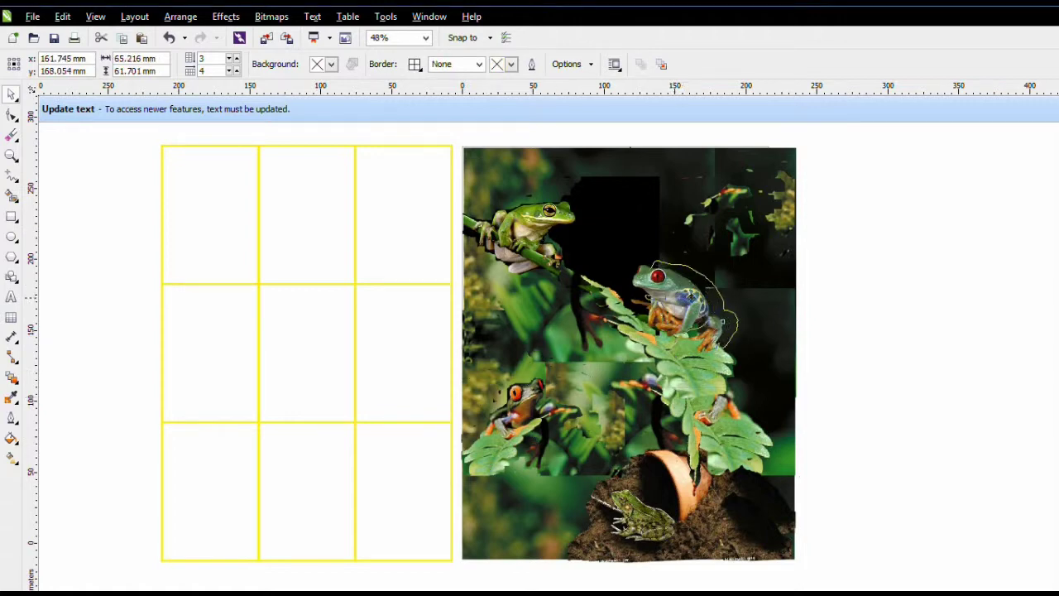
Nudge the red-eyed frog cutout slightly, then check its clipped photo with Edit PowerClip and finish editing.
{"action": "left_click", "coordinate": [670, 301]}
{"action": "left_click_drag", "start_coordinate": [669, 301], "coordinate": [674, 301]}
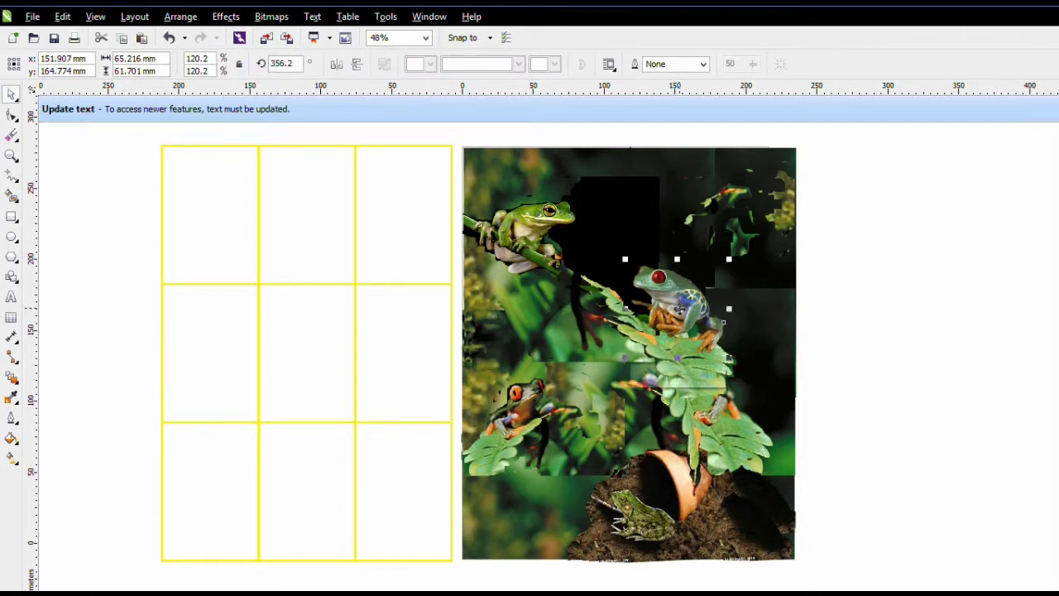
{"action": "right_click", "coordinate": [677, 313]}
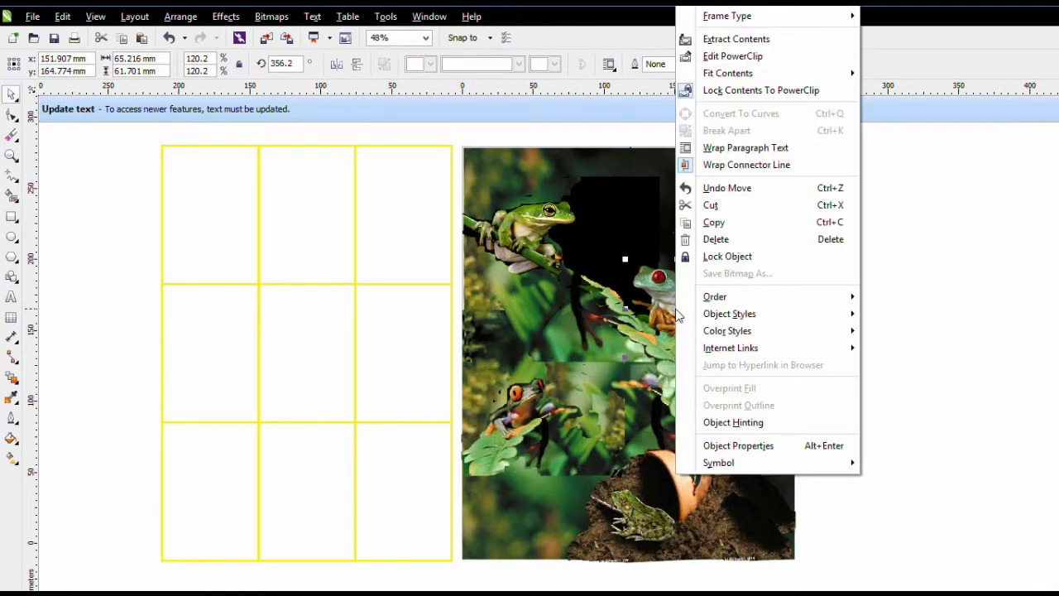
{"action": "left_click", "coordinate": [733, 57]}
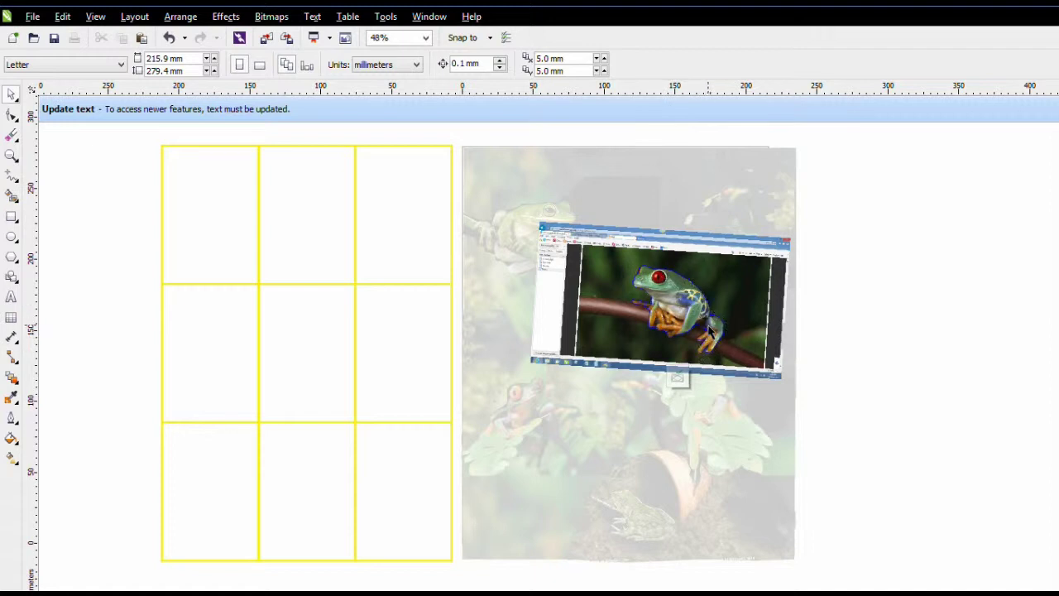
{"action": "right_click", "coordinate": [671, 304]}
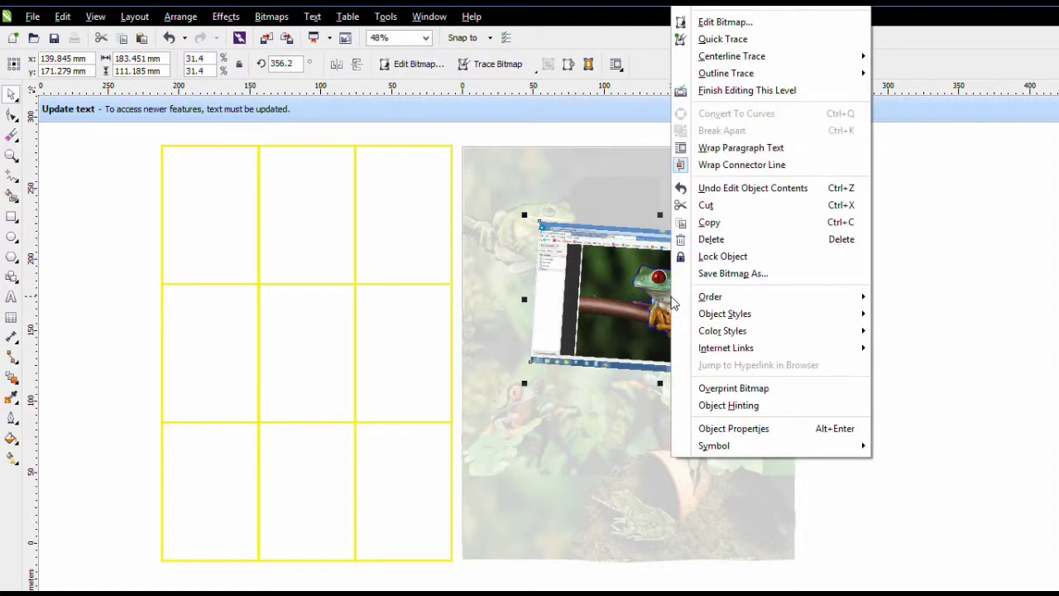
{"action": "left_click", "coordinate": [736, 91]}
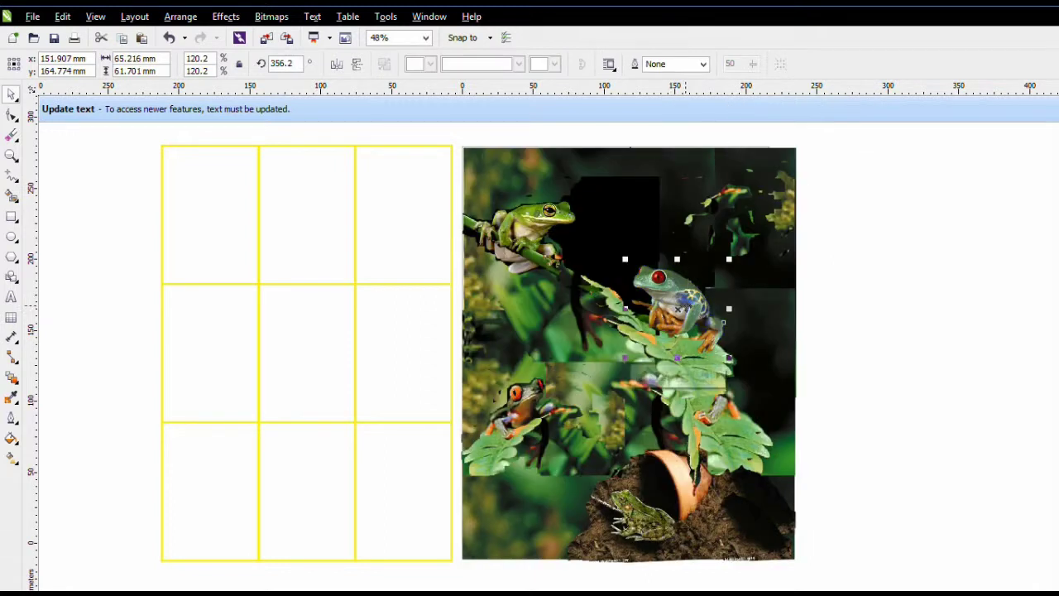
Shift the red-eyed frog PowerClip by a fraction of a millimetre, twice.
{"action": "left_click_drag", "start_coordinate": [677, 311], "coordinate": [678, 312]}
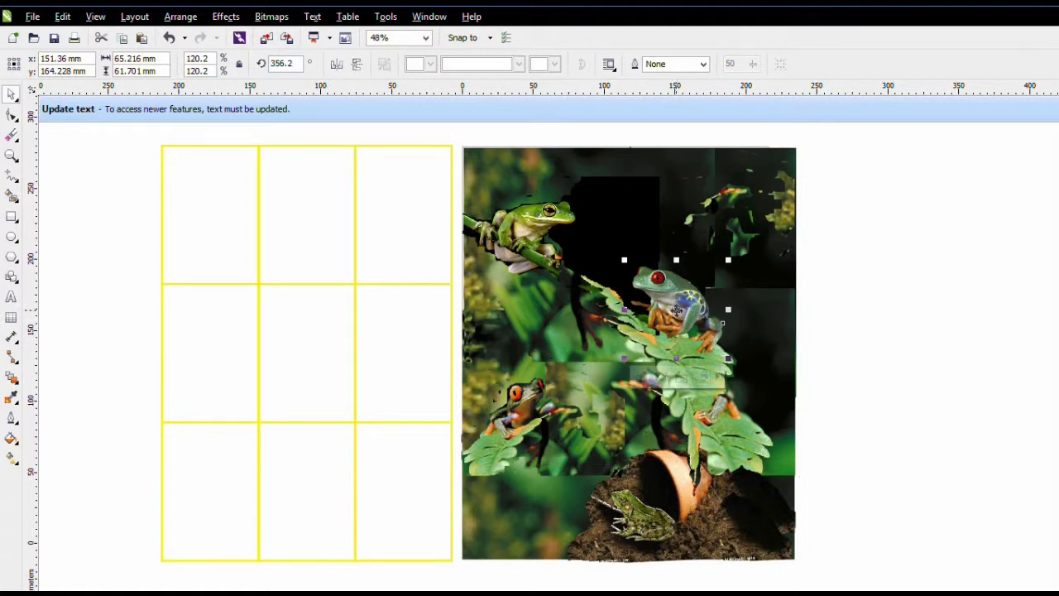
{"action": "left_click_drag", "start_coordinate": [676, 310], "coordinate": [677, 310]}
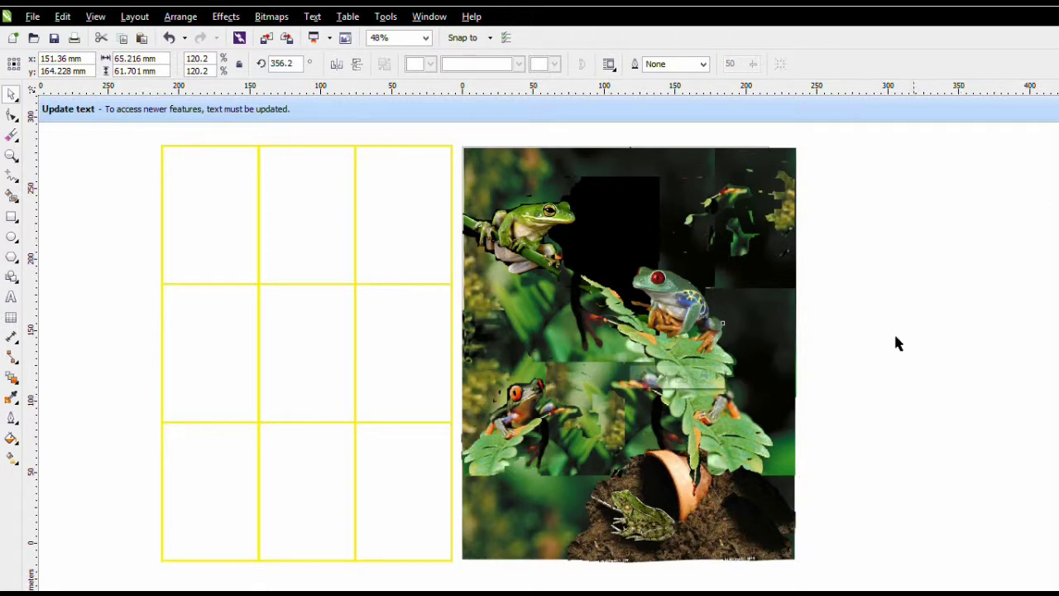
Nudge the lower-left frog cutout slightly left and up.
{"action": "left_click", "coordinate": [523, 237]}
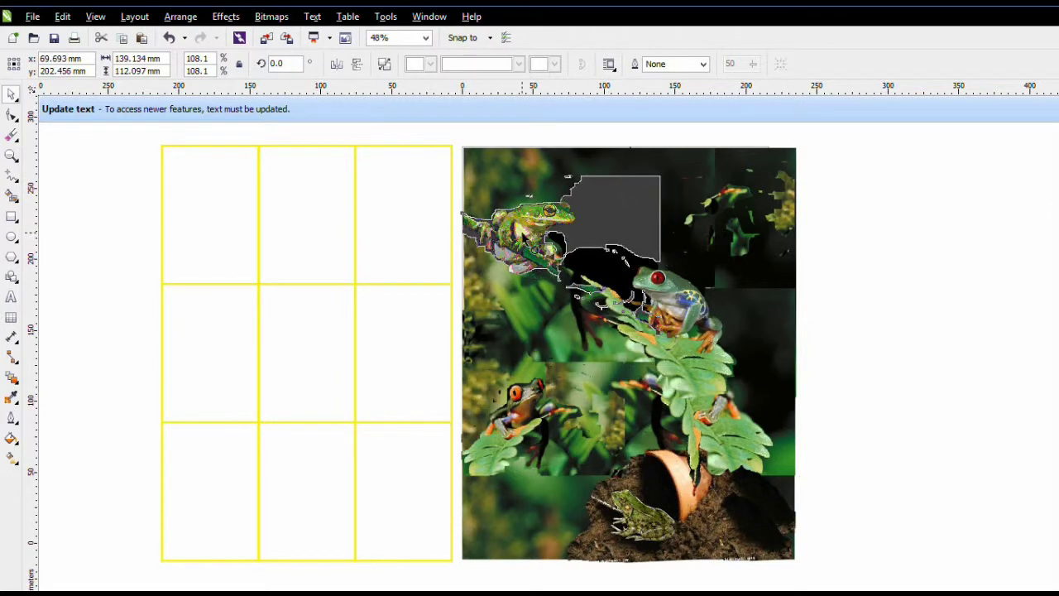
{"action": "left_click", "coordinate": [523, 236]}
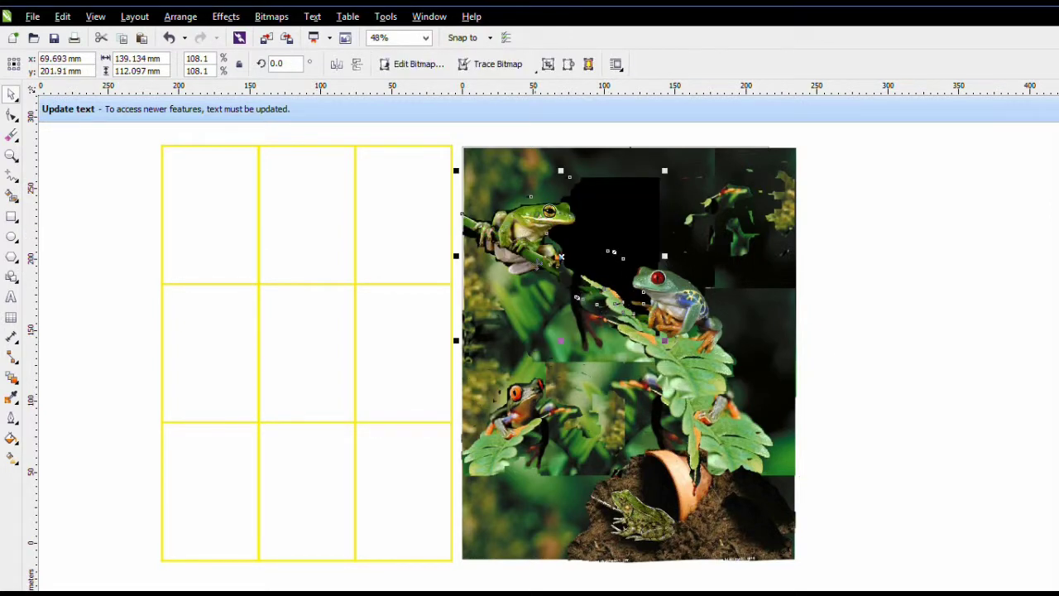
{"action": "left_click", "coordinate": [524, 404]}
{"action": "left_click_drag", "start_coordinate": [528, 403], "coordinate": [523, 400]}
Nudge the small frog beside the flowerpot slightly upward.
{"action": "left_click", "coordinate": [641, 512]}
{"action": "left_click_drag", "start_coordinate": [640, 511], "coordinate": [642, 510]}
{"action": "left_click", "coordinate": [667, 471]}
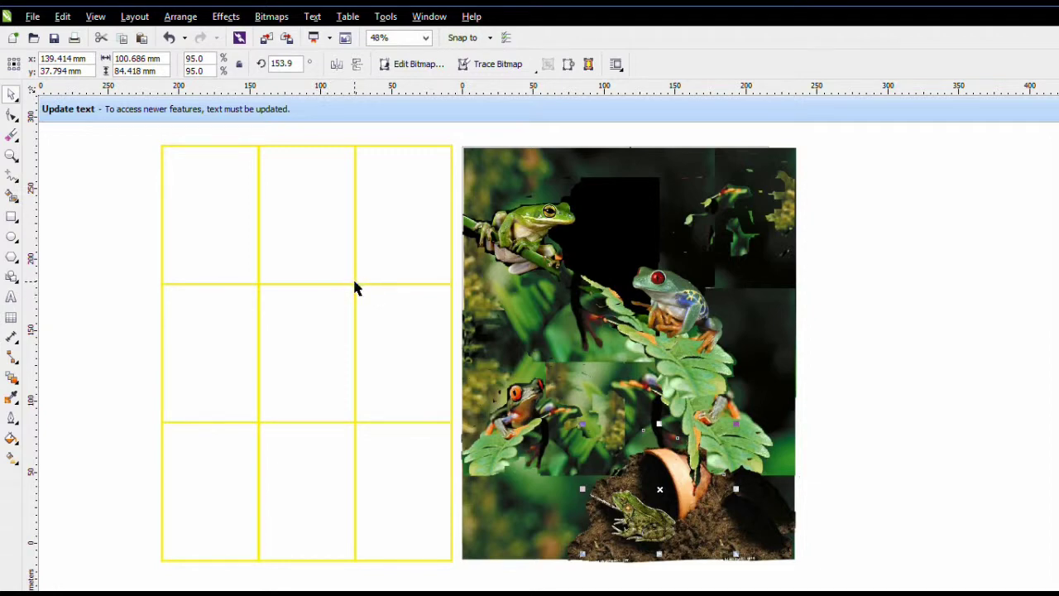
Drag the yellow 3x3 table onto the frog collage, aligning it with the collage's top-left corner.
{"action": "left_click", "coordinate": [352, 285]}
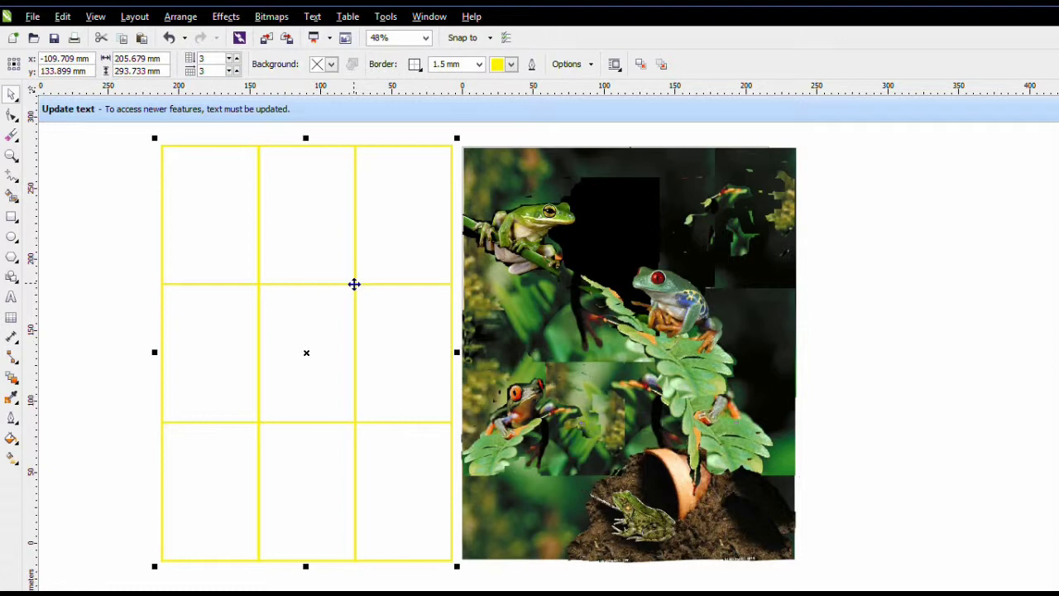
{"action": "left_click_drag", "start_coordinate": [305, 353], "coordinate": [608, 347]}
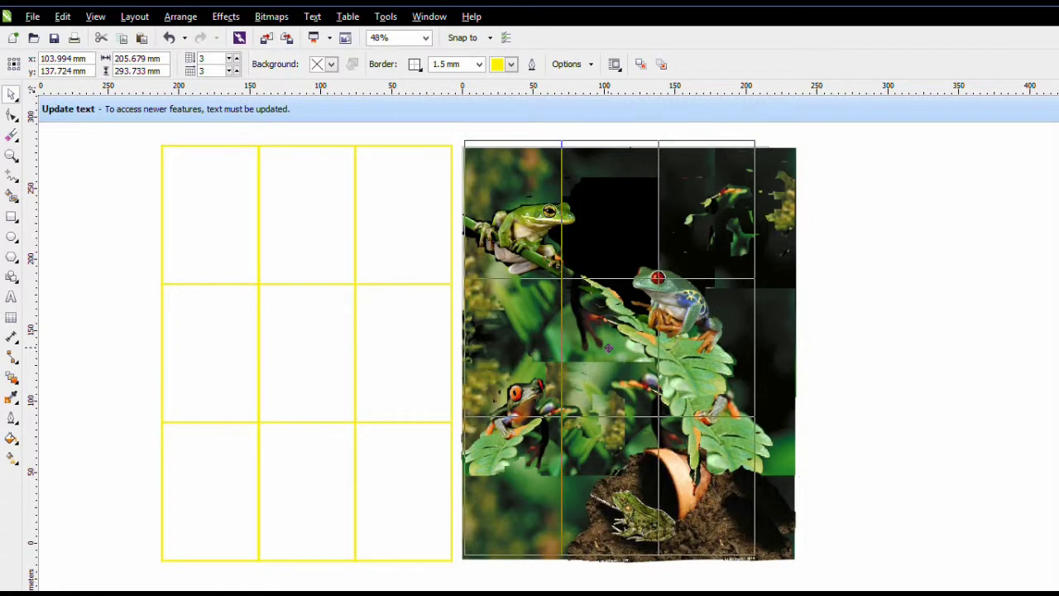
{"action": "left_click_drag", "start_coordinate": [608, 348], "coordinate": [608, 347]}
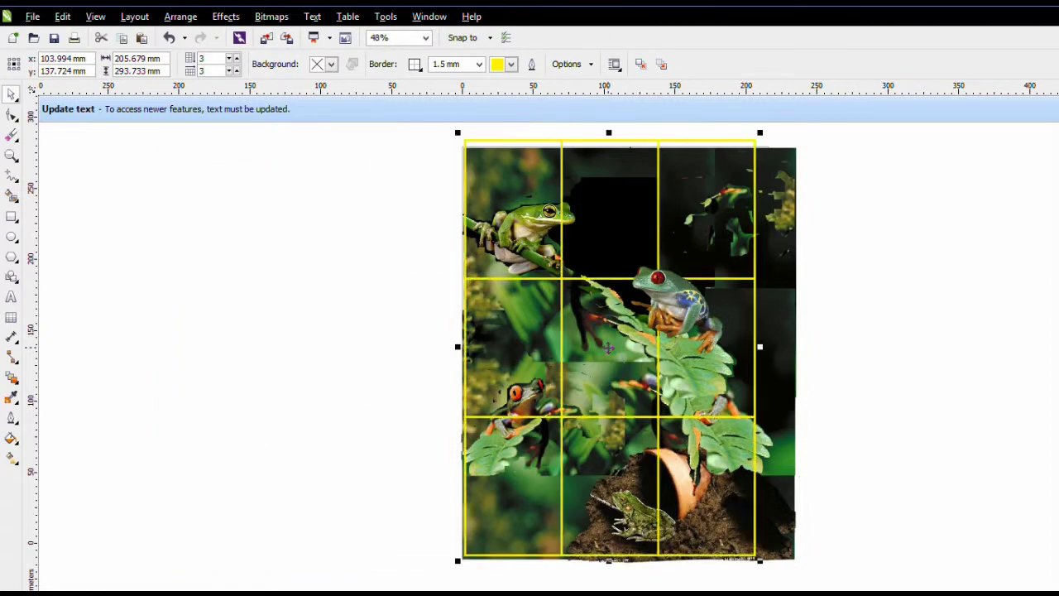
Nudge the red-eyed frog slightly and shift the yellow grid table a few pixels left.
{"action": "left_click", "coordinate": [678, 303]}
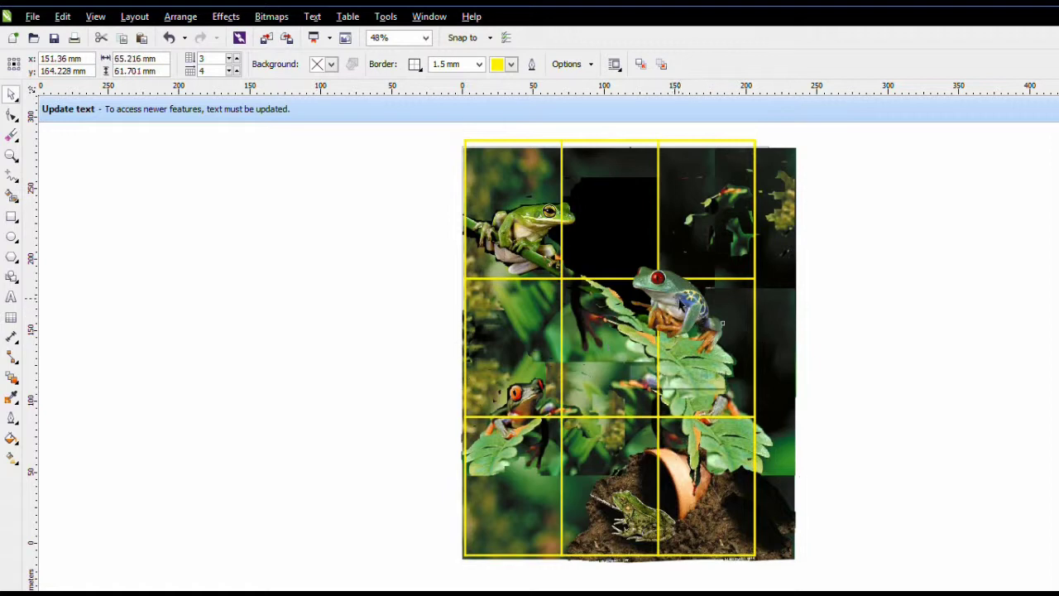
{"action": "left_click_drag", "start_coordinate": [678, 303], "coordinate": [680, 304]}
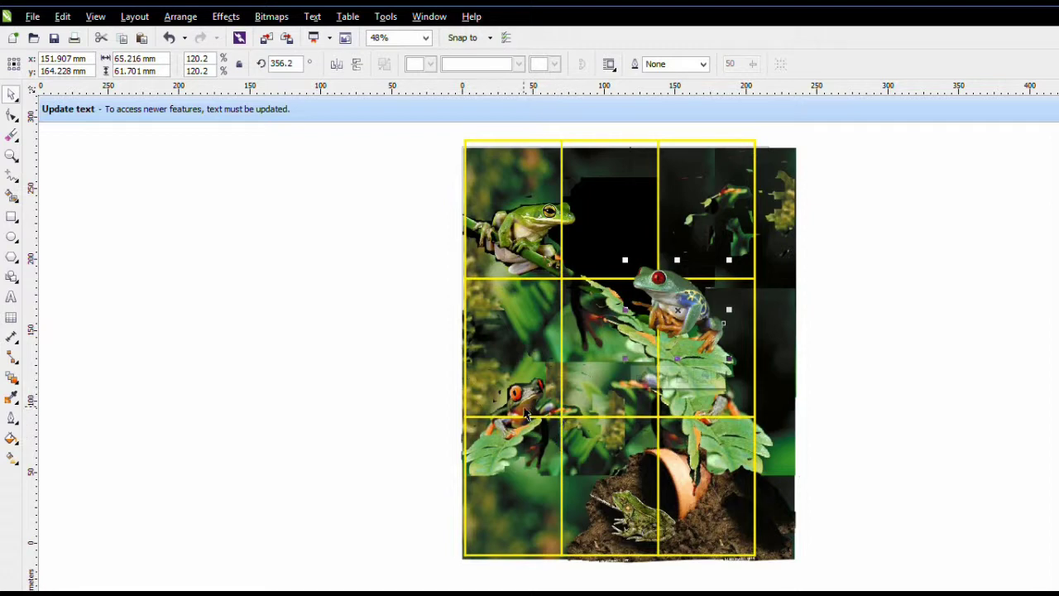
{"action": "left_click", "coordinate": [561, 422]}
{"action": "left_click_drag", "start_coordinate": [561, 423], "coordinate": [557, 423]}
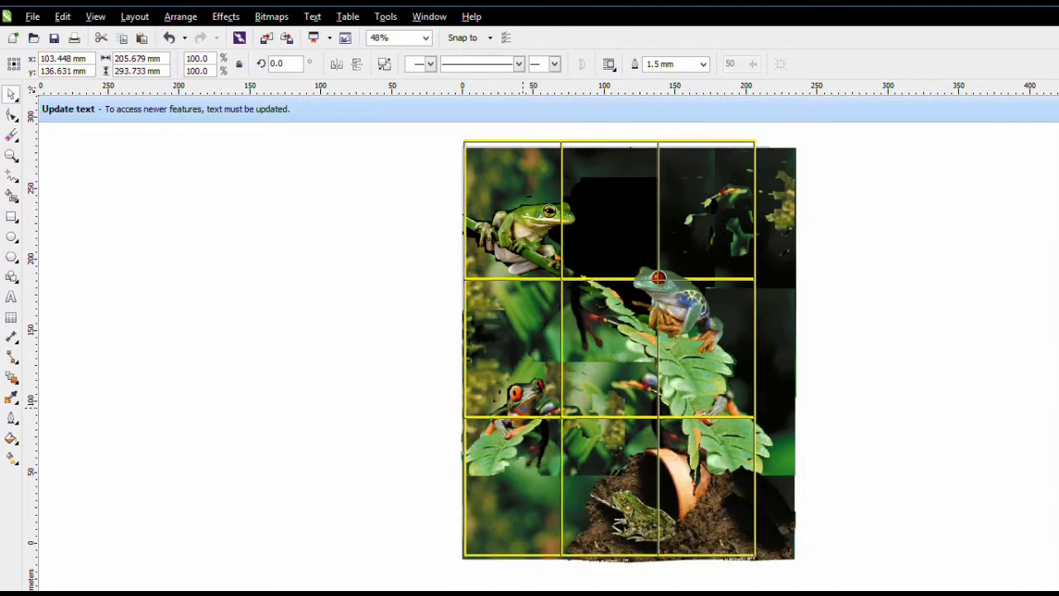
{"action": "left_click", "coordinate": [658, 278]}
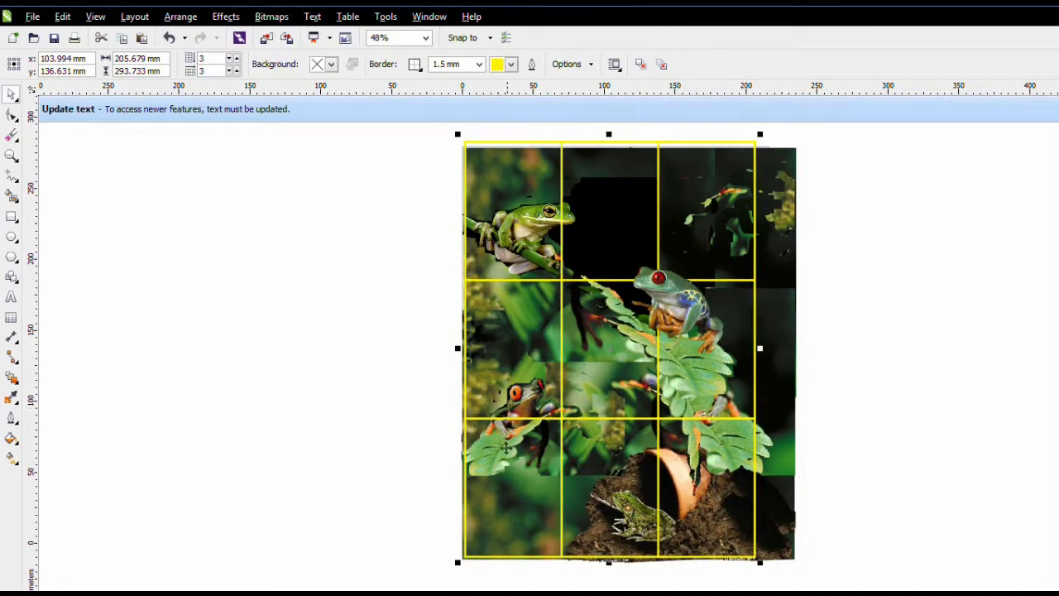
{"action": "left_click", "coordinate": [464, 467]}
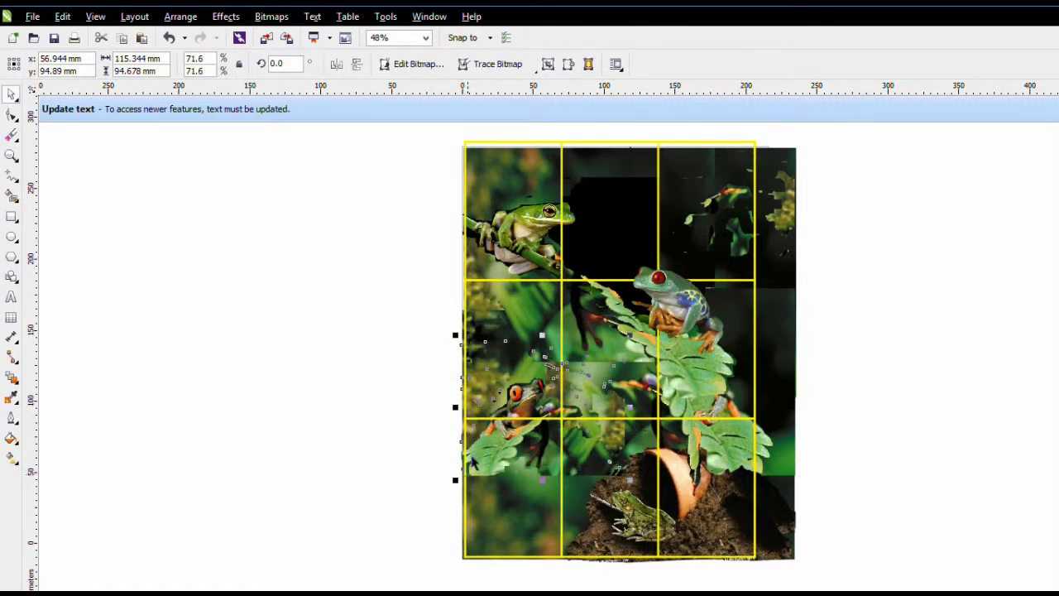
{"action": "left_click", "coordinate": [382, 391]}
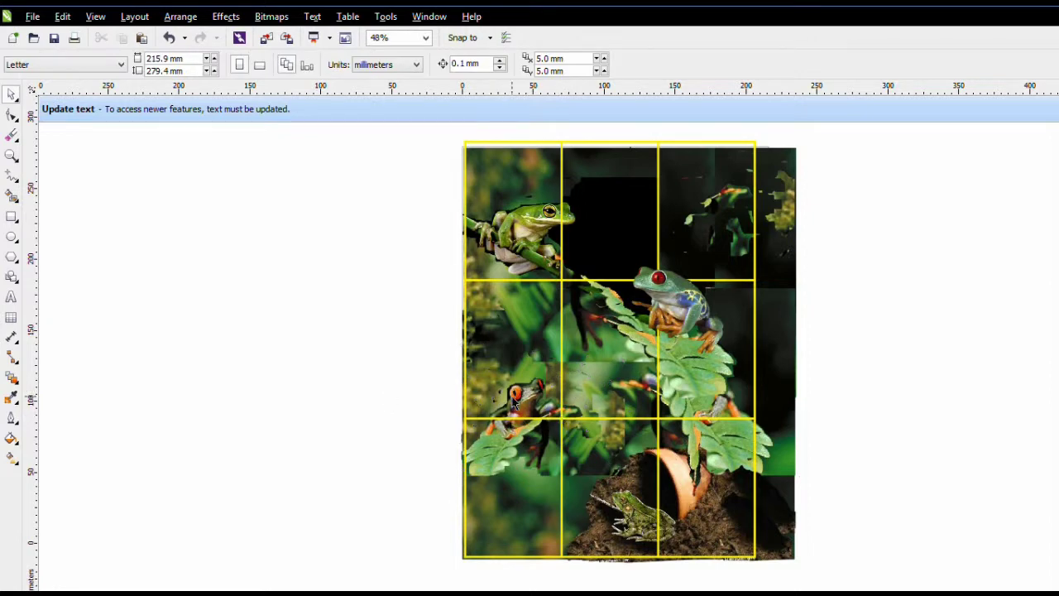
Send the yellow grid behind the photos and move the lower-left red-eyed frog right.
{"action": "left_click", "coordinate": [562, 421]}
{"action": "right_click", "coordinate": [562, 420]}
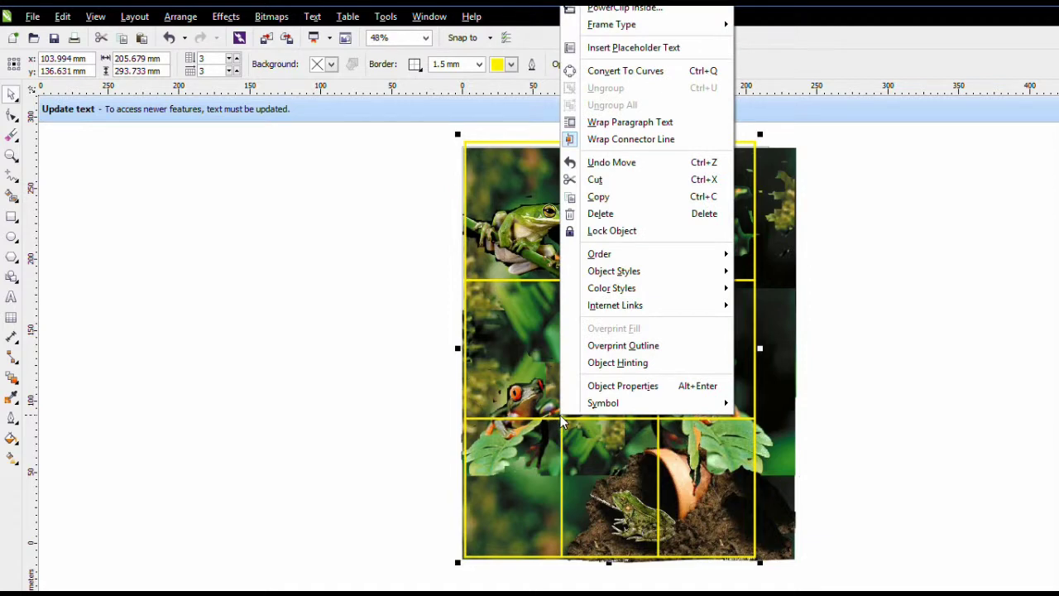
{"action": "mouse_move", "coordinate": [606, 261]}
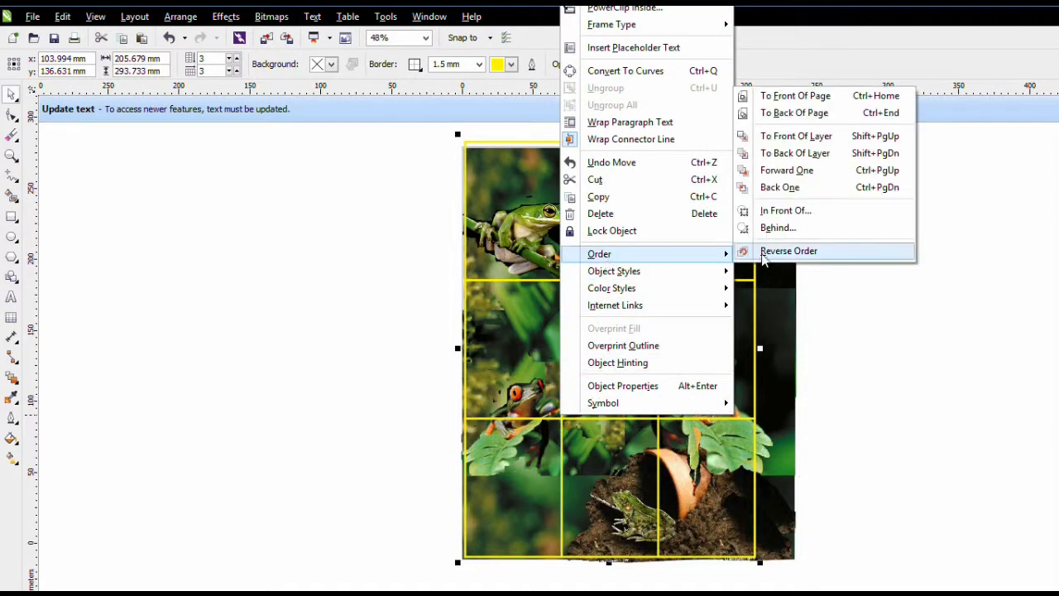
{"action": "left_click", "coordinate": [773, 158]}
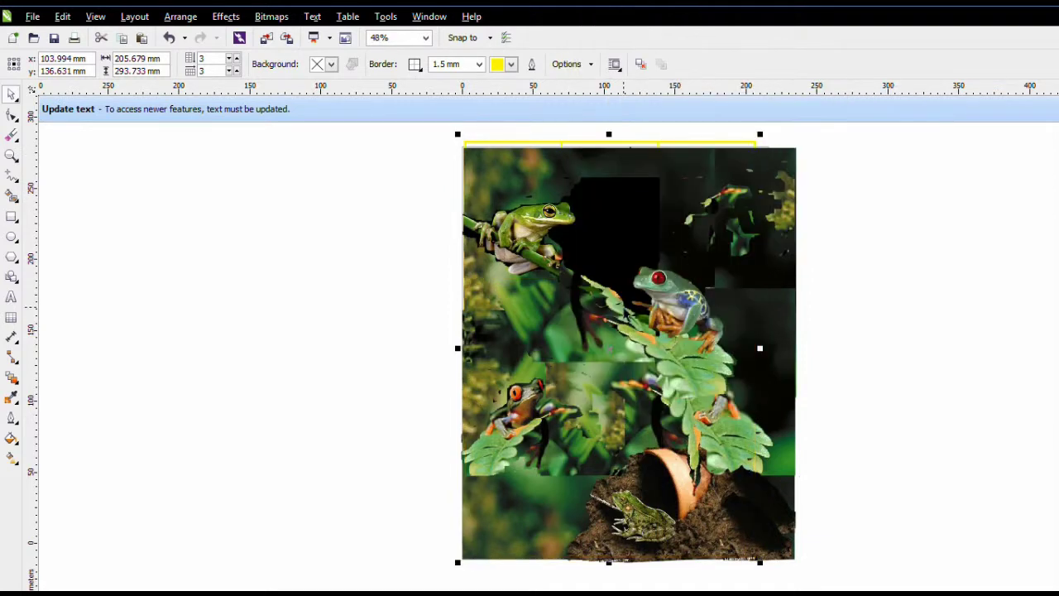
{"action": "left_click", "coordinate": [528, 420]}
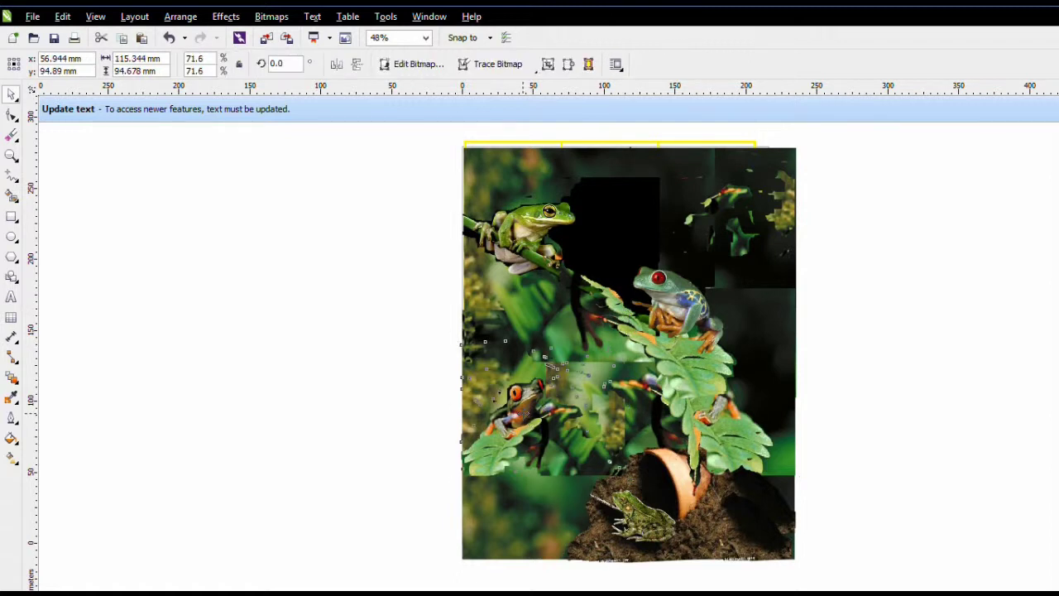
{"action": "left_click_drag", "start_coordinate": [528, 415], "coordinate": [540, 417]}
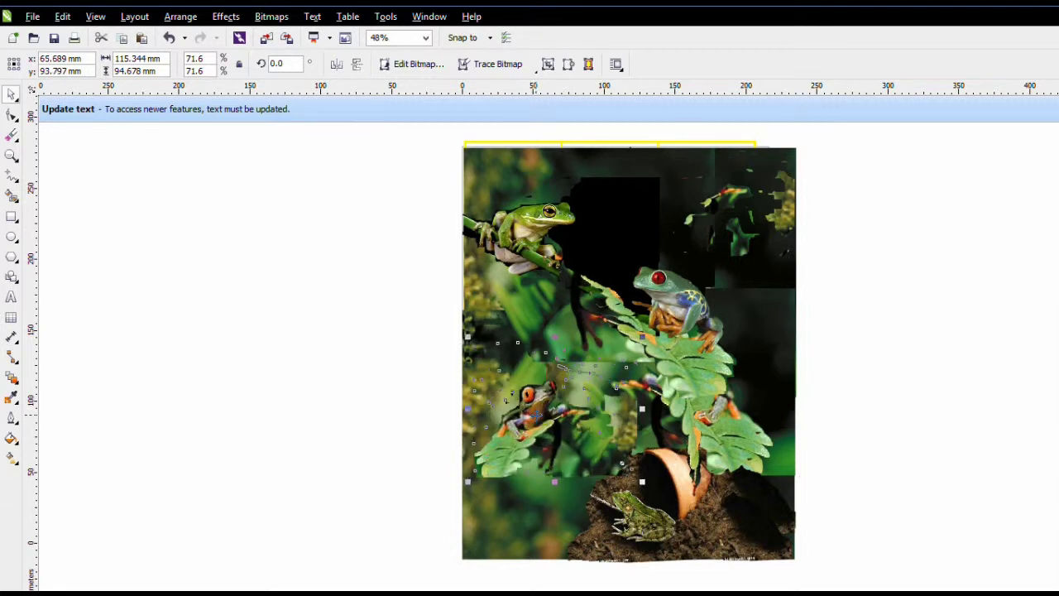
Bring the grid to the front of the layer to check alignment, then undo it.
{"action": "left_click", "coordinate": [530, 144]}
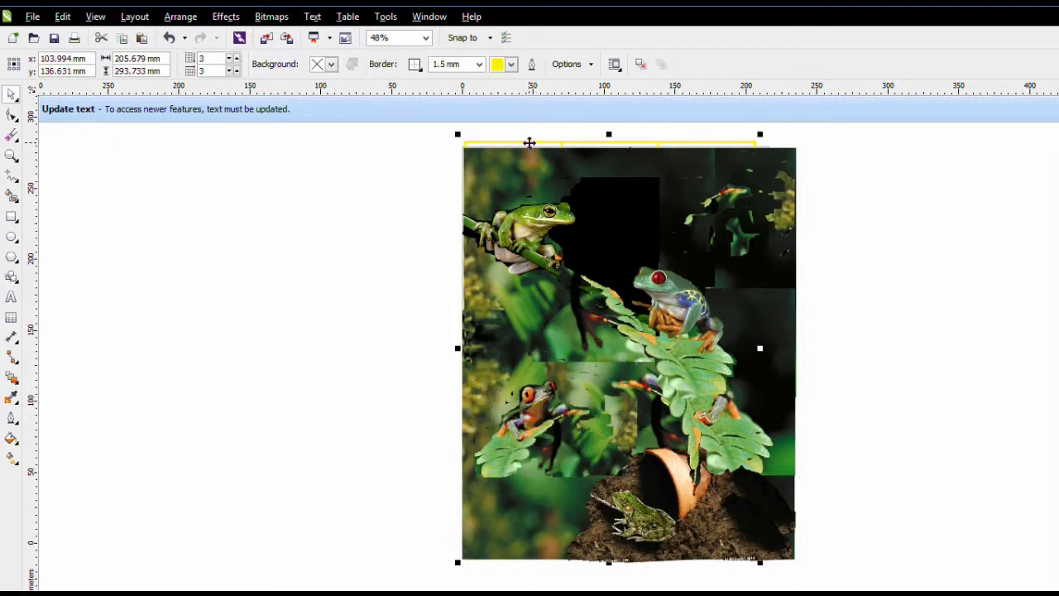
{"action": "right_click", "coordinate": [530, 143]}
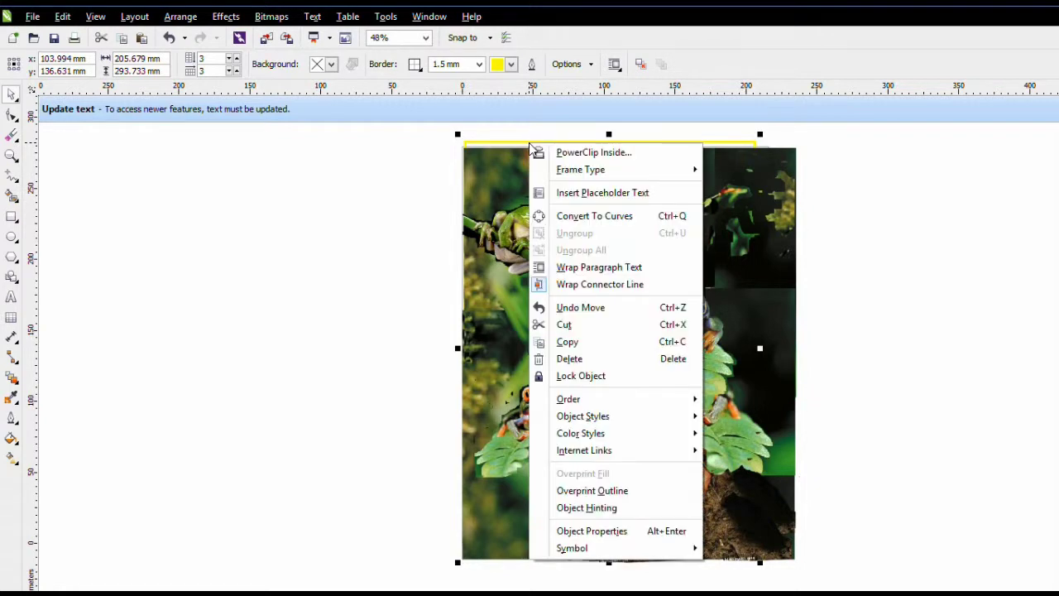
{"action": "mouse_move", "coordinate": [592, 400]}
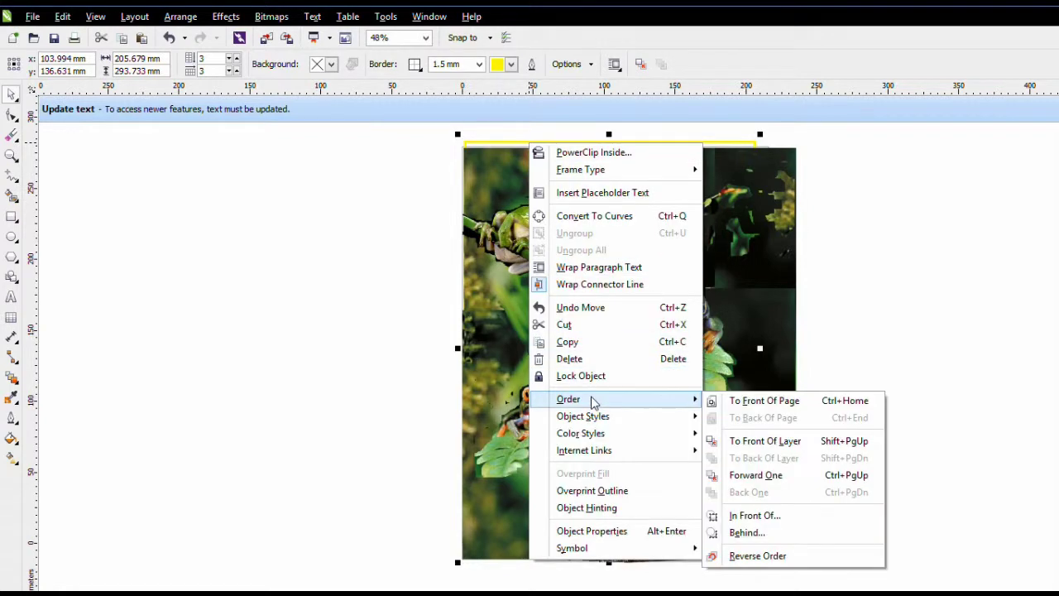
{"action": "left_click", "coordinate": [765, 441]}
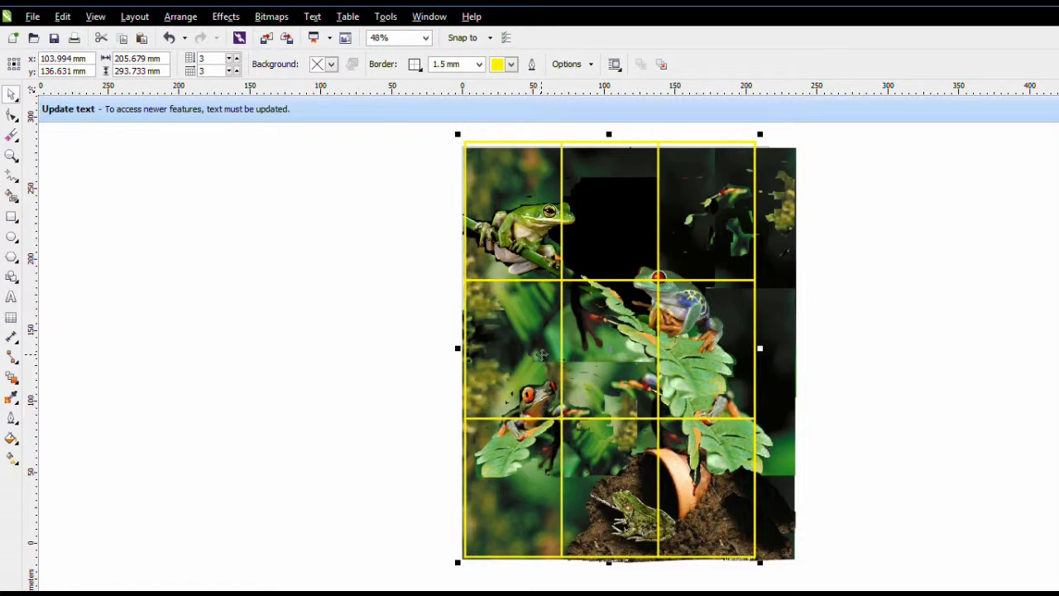
{"action": "left_click", "coordinate": [170, 38]}
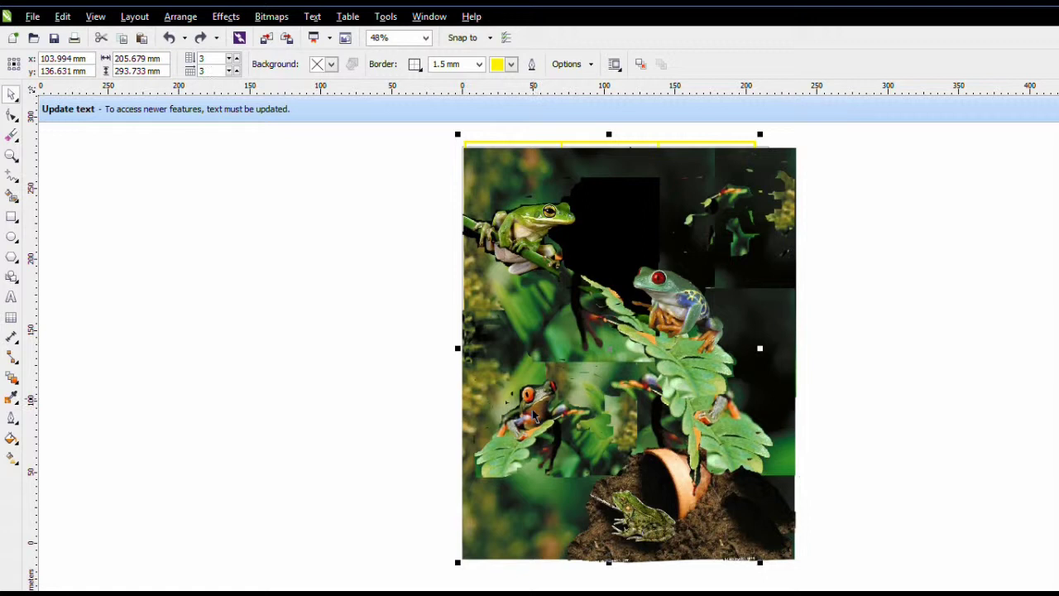
Move the red-eyed frog further right and down, then bring the grid in front of the photos.
{"action": "left_click", "coordinate": [538, 420]}
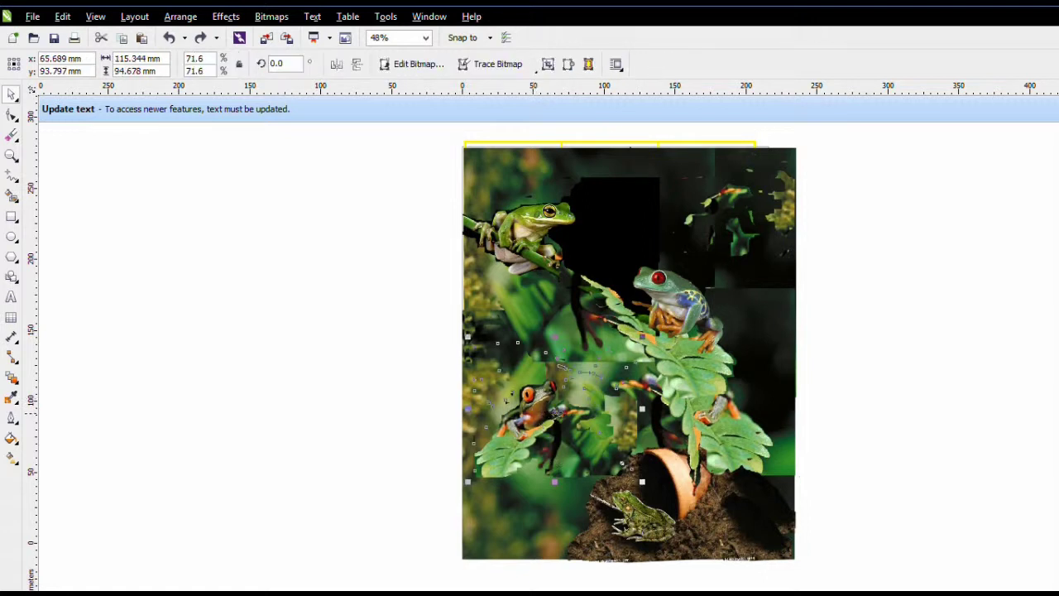
{"action": "left_click_drag", "start_coordinate": [556, 412], "coordinate": [567, 419]}
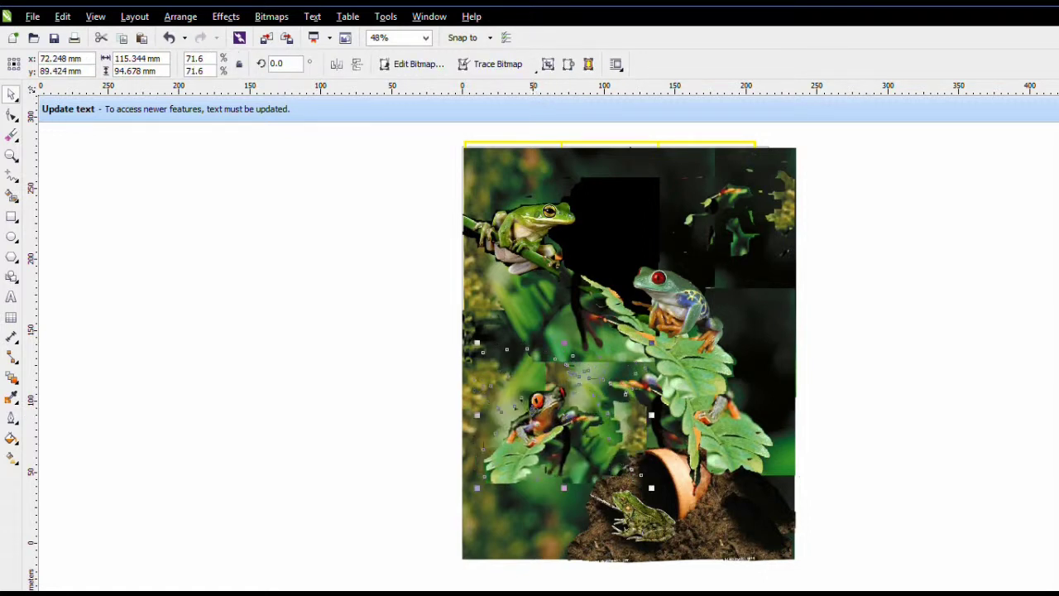
{"action": "left_click", "coordinate": [495, 146]}
{"action": "right_click", "coordinate": [495, 145]}
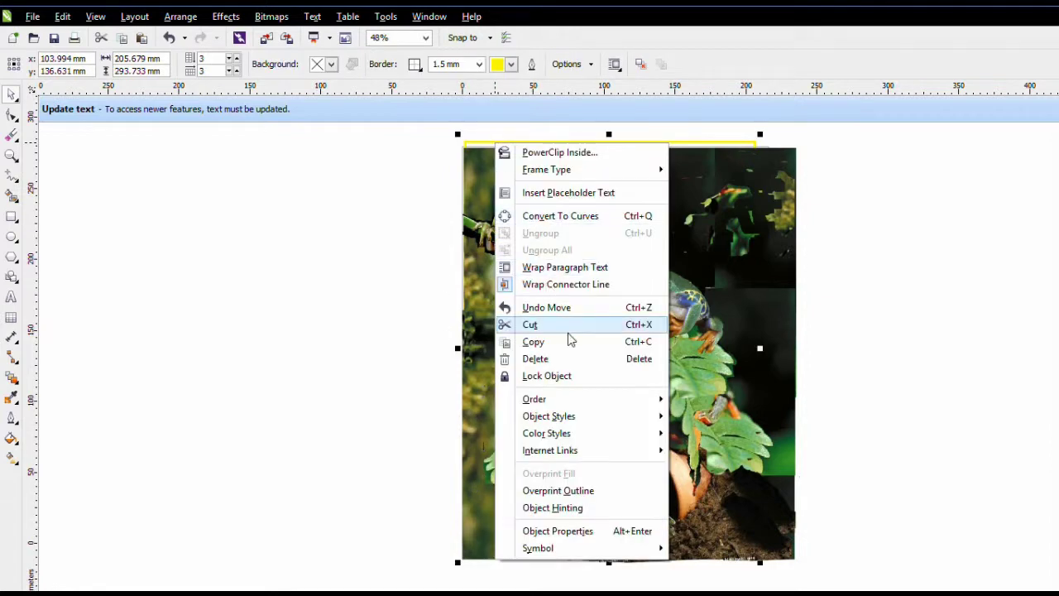
{"action": "mouse_move", "coordinate": [558, 398]}
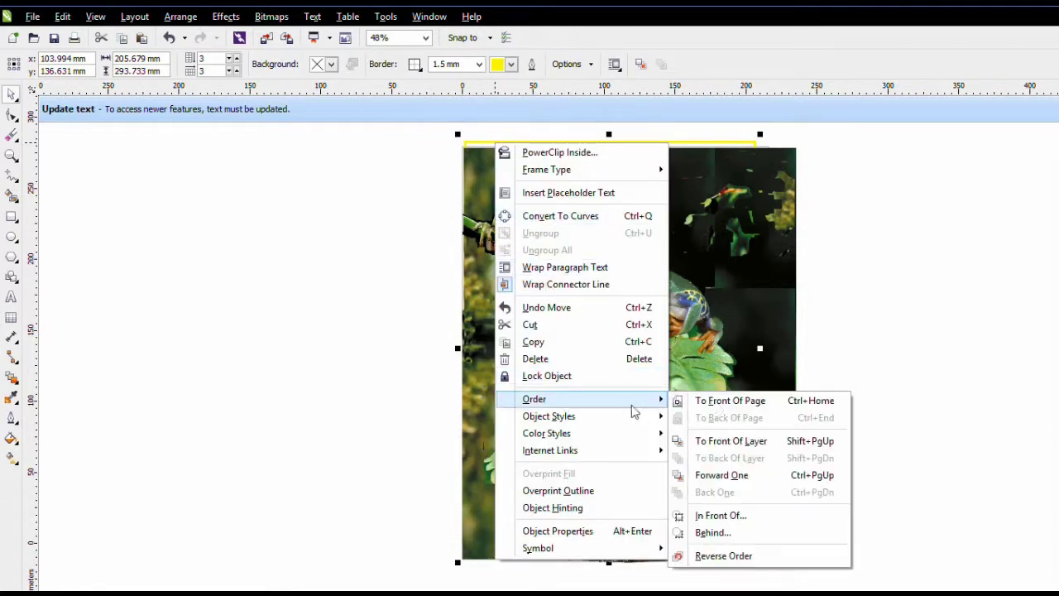
{"action": "left_click", "coordinate": [774, 439]}
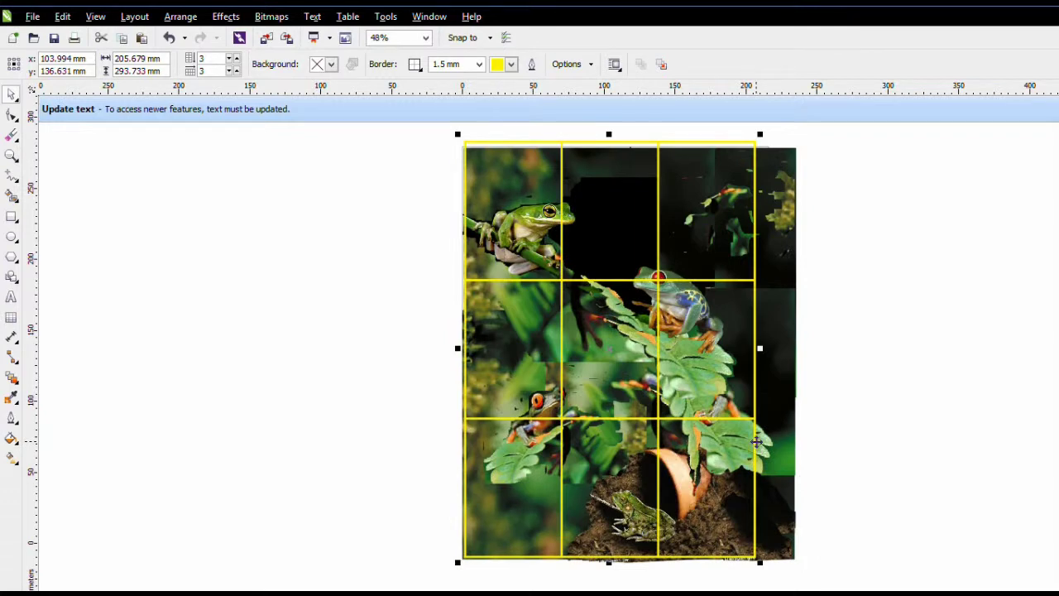
Undo the grid reorder, nudge the red-eyed frog right and up, and bring the grid to front.
{"action": "left_click", "coordinate": [169, 39]}
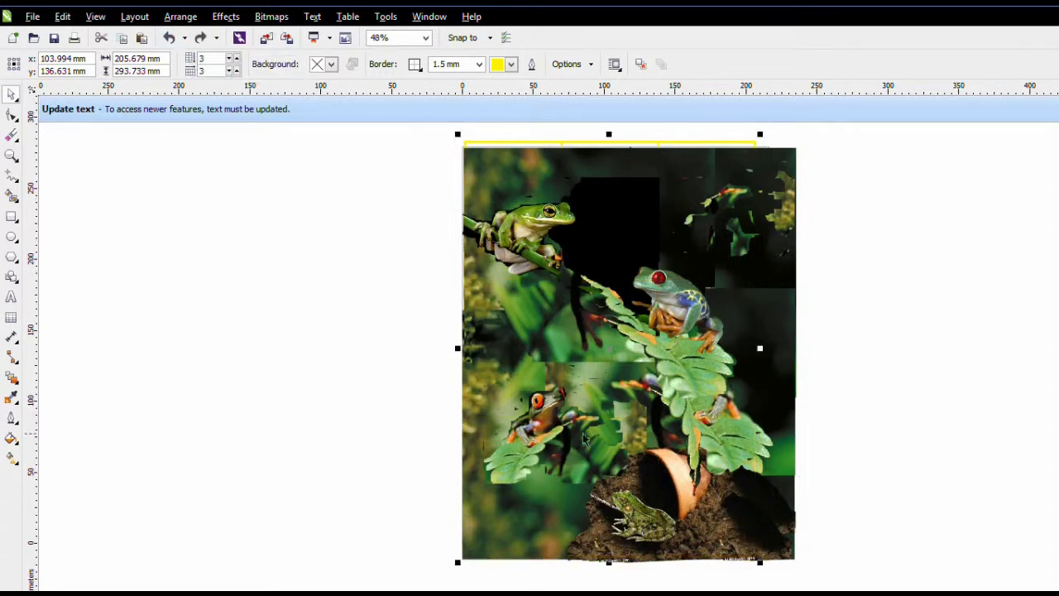
{"action": "left_click", "coordinate": [556, 431]}
{"action": "left_click_drag", "start_coordinate": [556, 425], "coordinate": [567, 422]}
{"action": "left_click", "coordinate": [475, 144]}
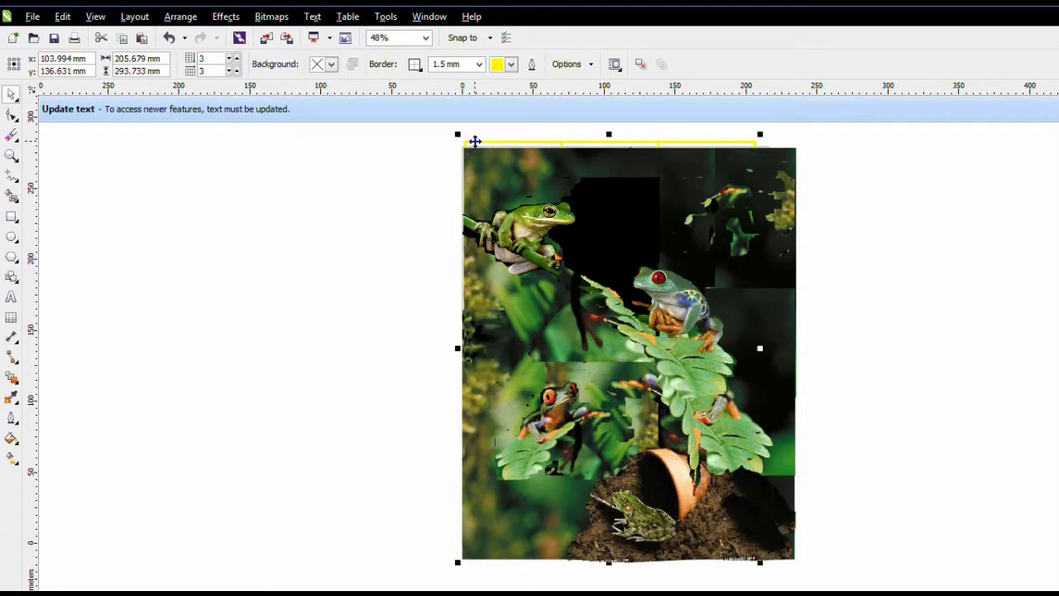
{"action": "right_click", "coordinate": [475, 142]}
{"action": "mouse_move", "coordinate": [537, 401]}
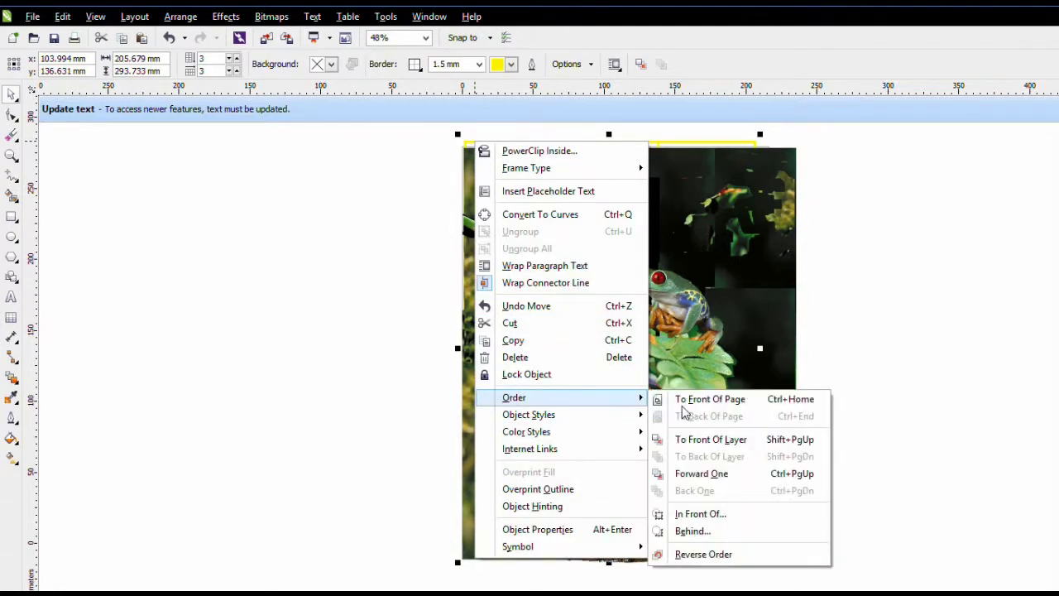
{"action": "left_click", "coordinate": [747, 445]}
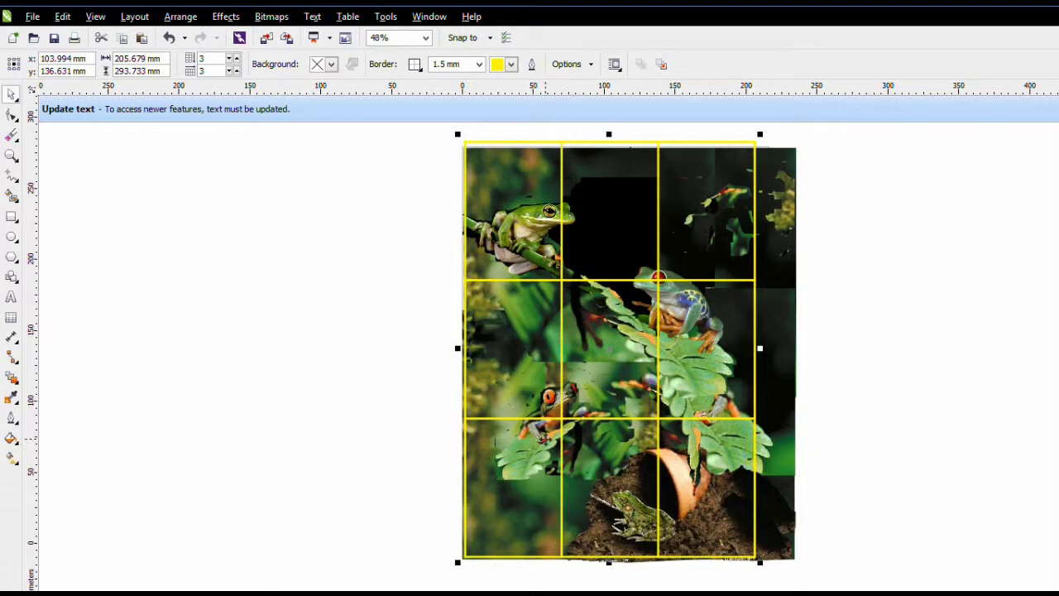
Undo again, then place the yellow grid in front of the photos once more and deselect.
{"action": "left_click", "coordinate": [170, 40]}
{"action": "left_click", "coordinate": [567, 418]}
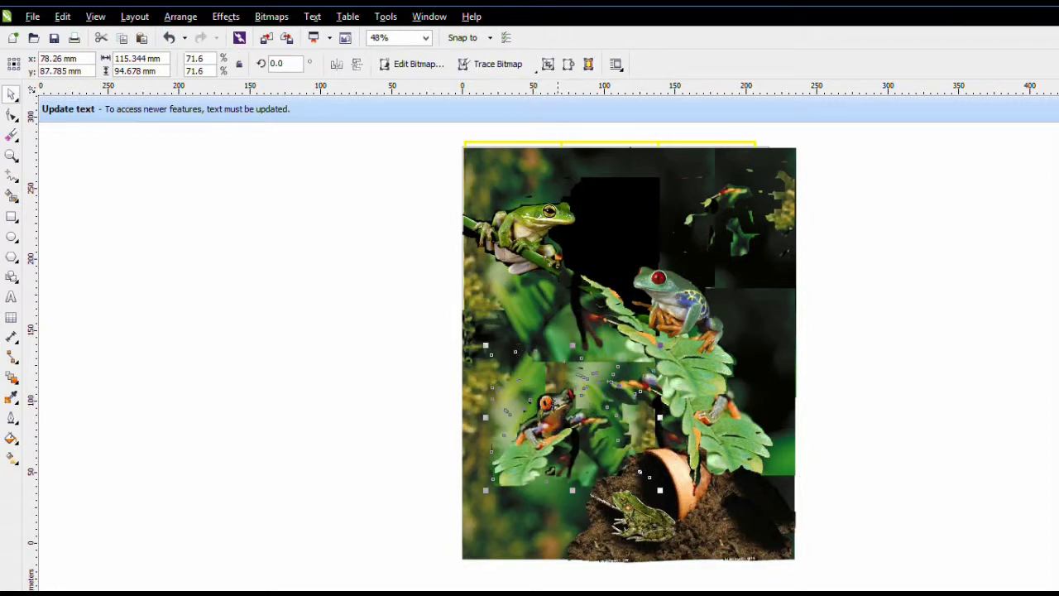
{"action": "left_click", "coordinate": [487, 148]}
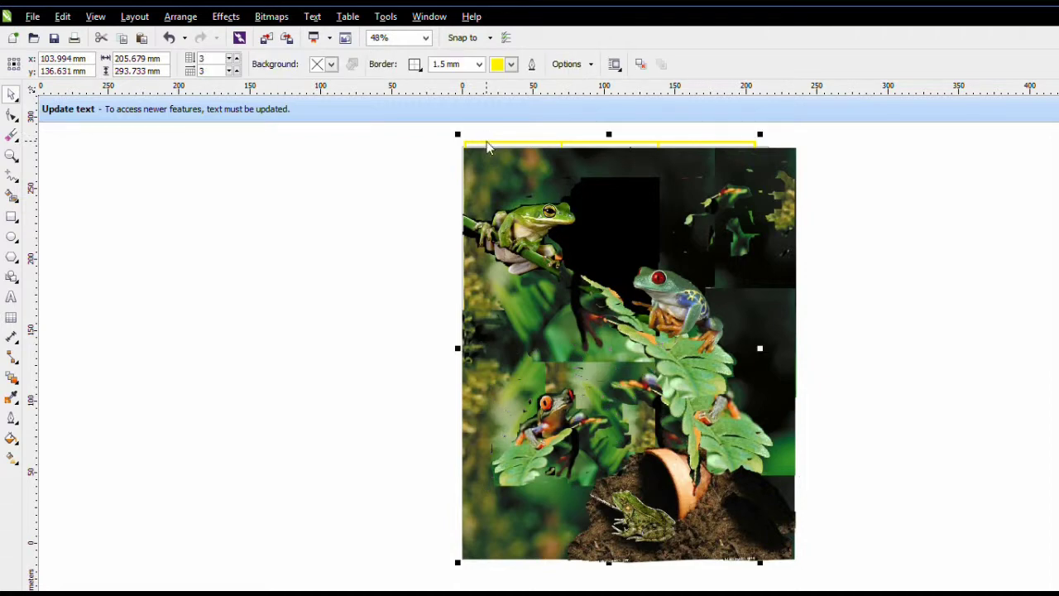
{"action": "right_click", "coordinate": [486, 147]}
{"action": "mouse_move", "coordinate": [587, 401]}
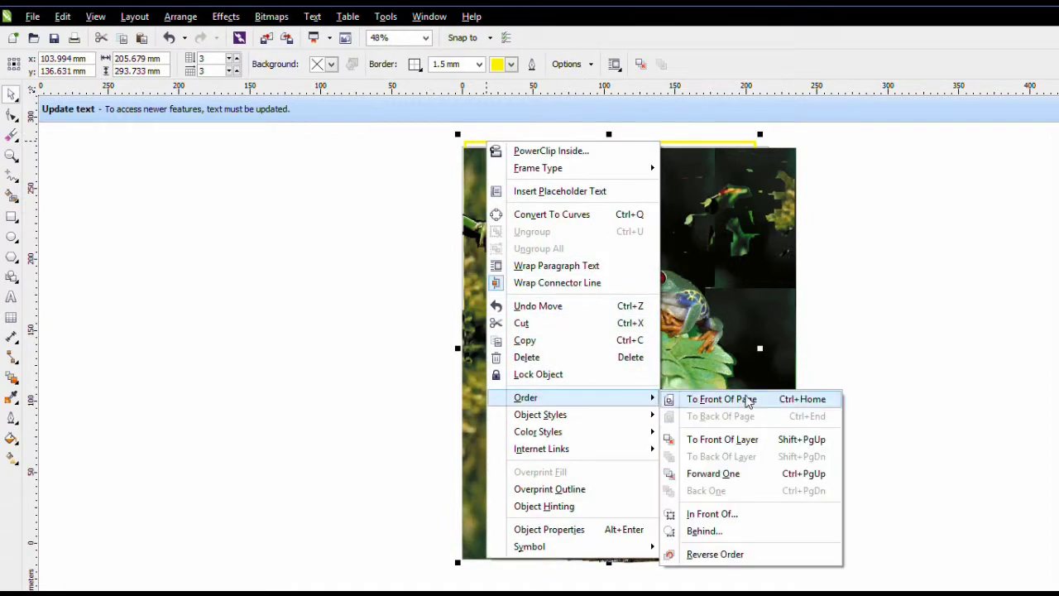
{"action": "left_click", "coordinate": [728, 440]}
{"action": "left_click", "coordinate": [855, 436]}
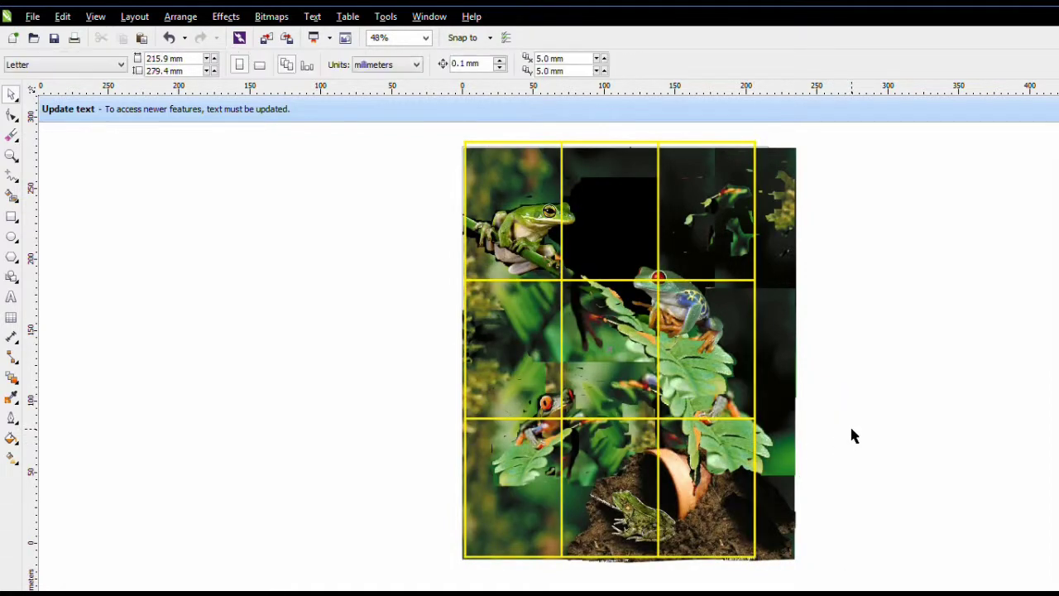